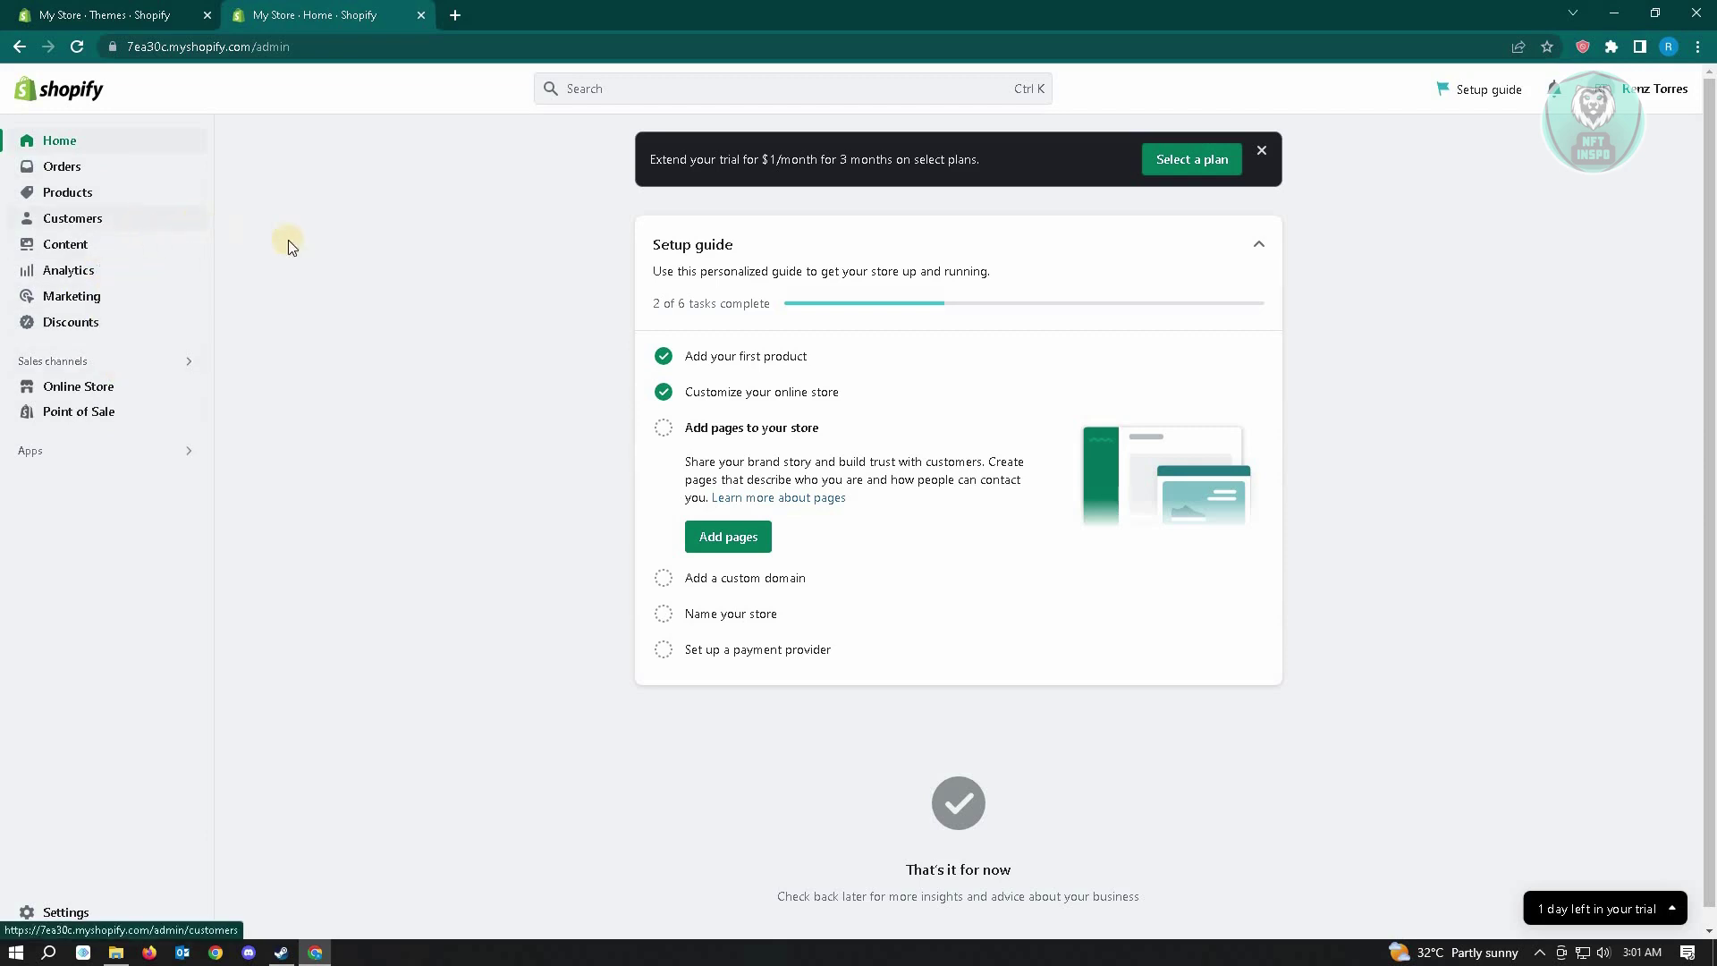
Step: Open the Products list to see the perfume with 101 in stock
left_click(120, 191)
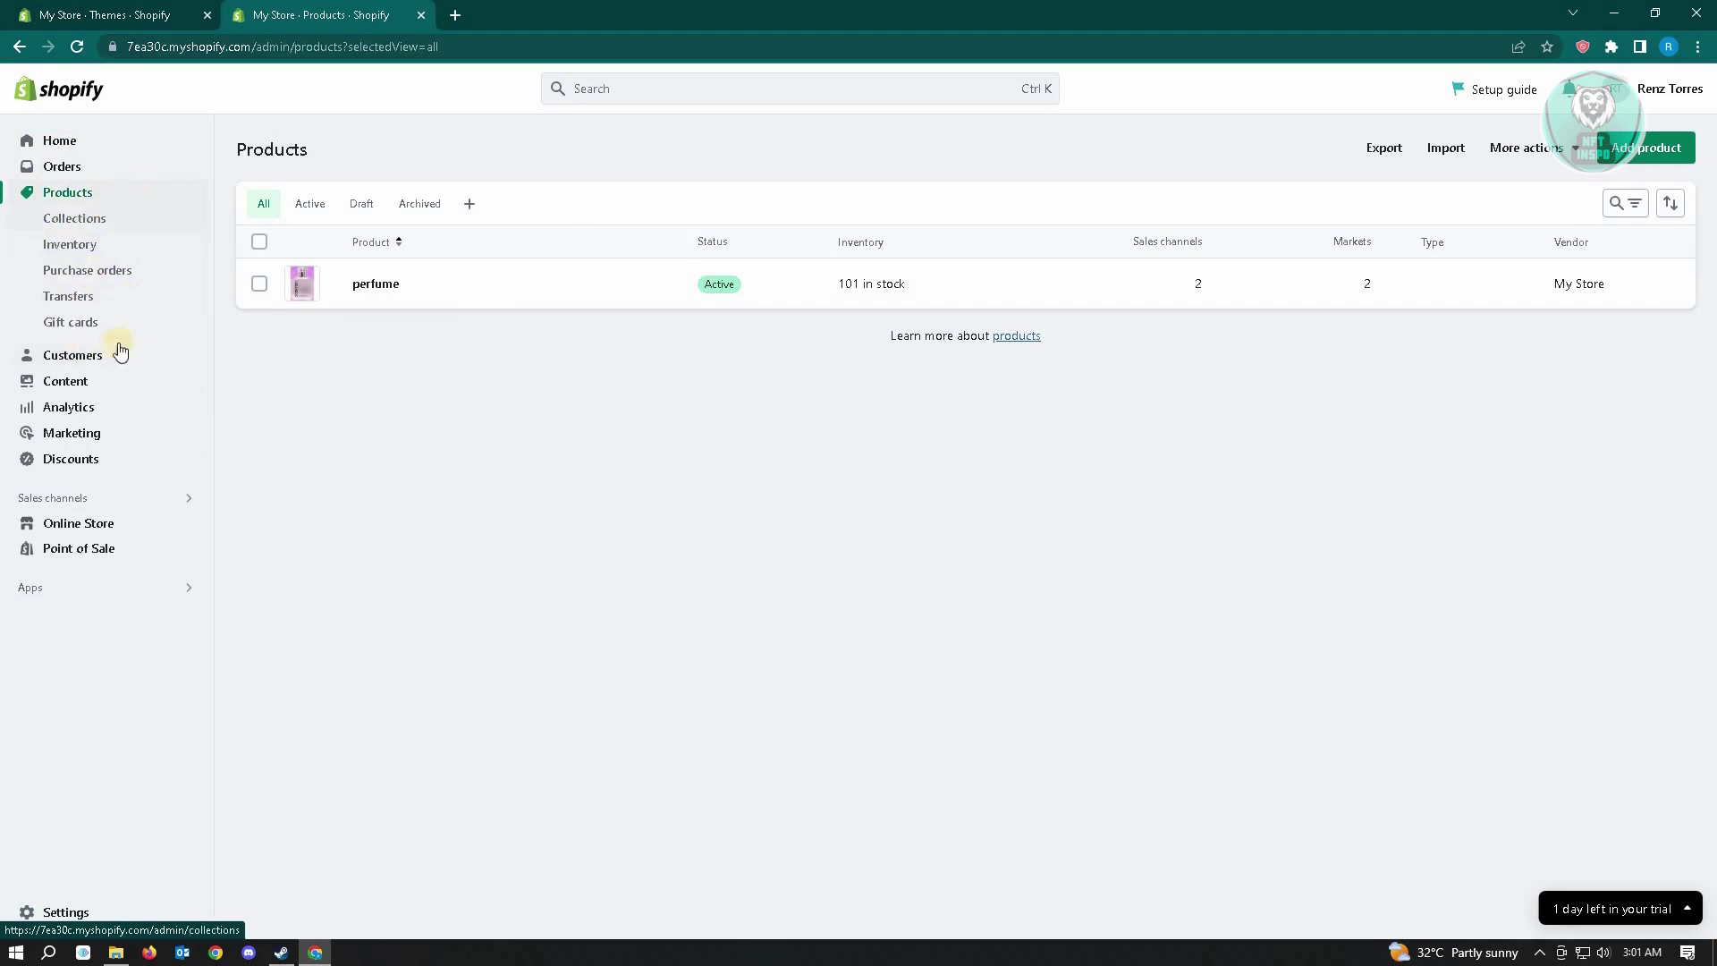
Step: Open the Inventory page showing the perfume's 101 available and on-hand stock
left_click(68, 247)
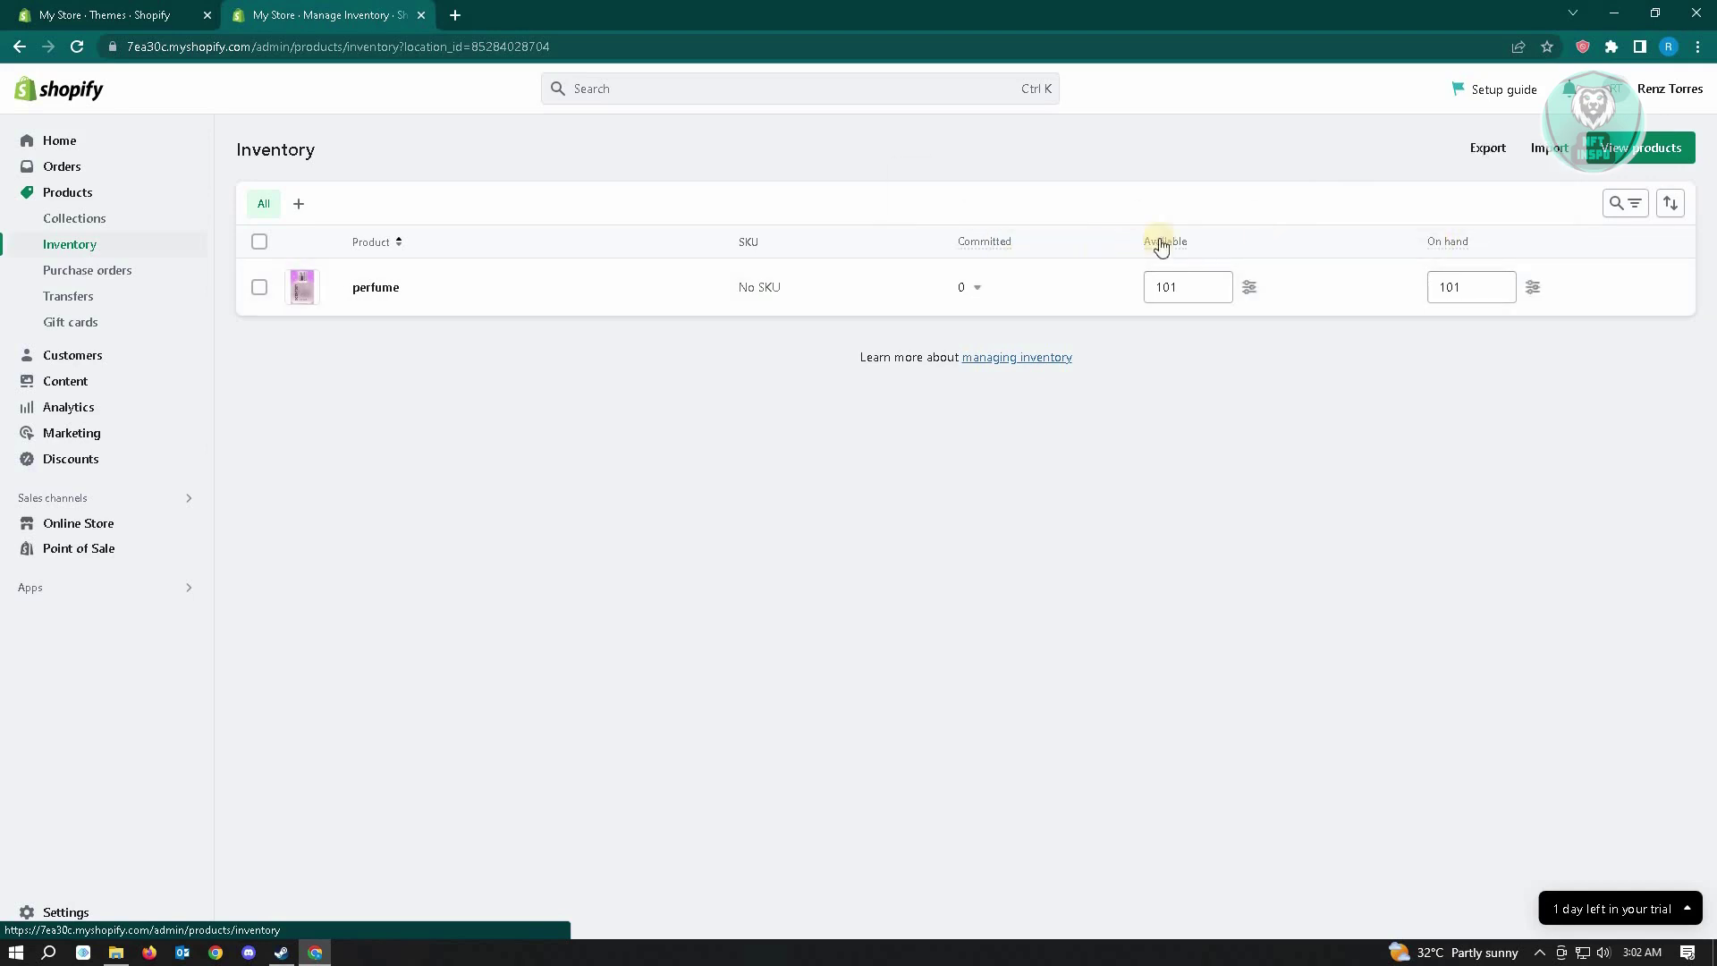
Step: Replace the perfume's available quantity of 101 with 200
left_click(1175, 287)
double_click(1175, 288)
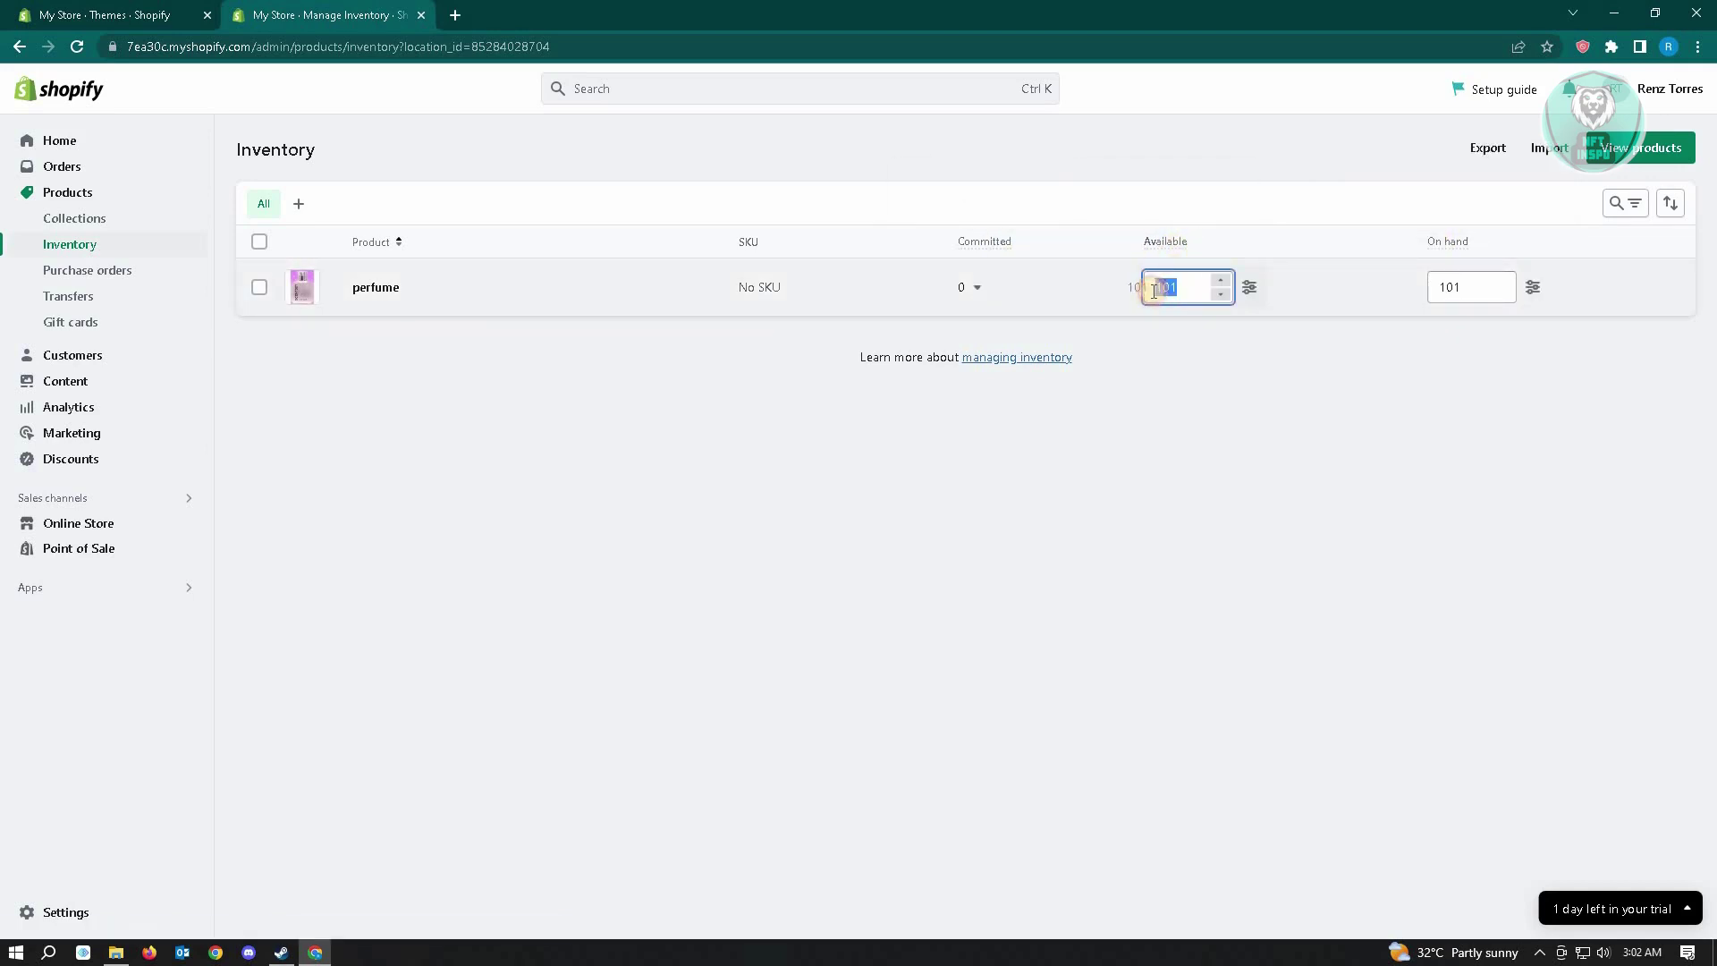
left_click(1191, 287)
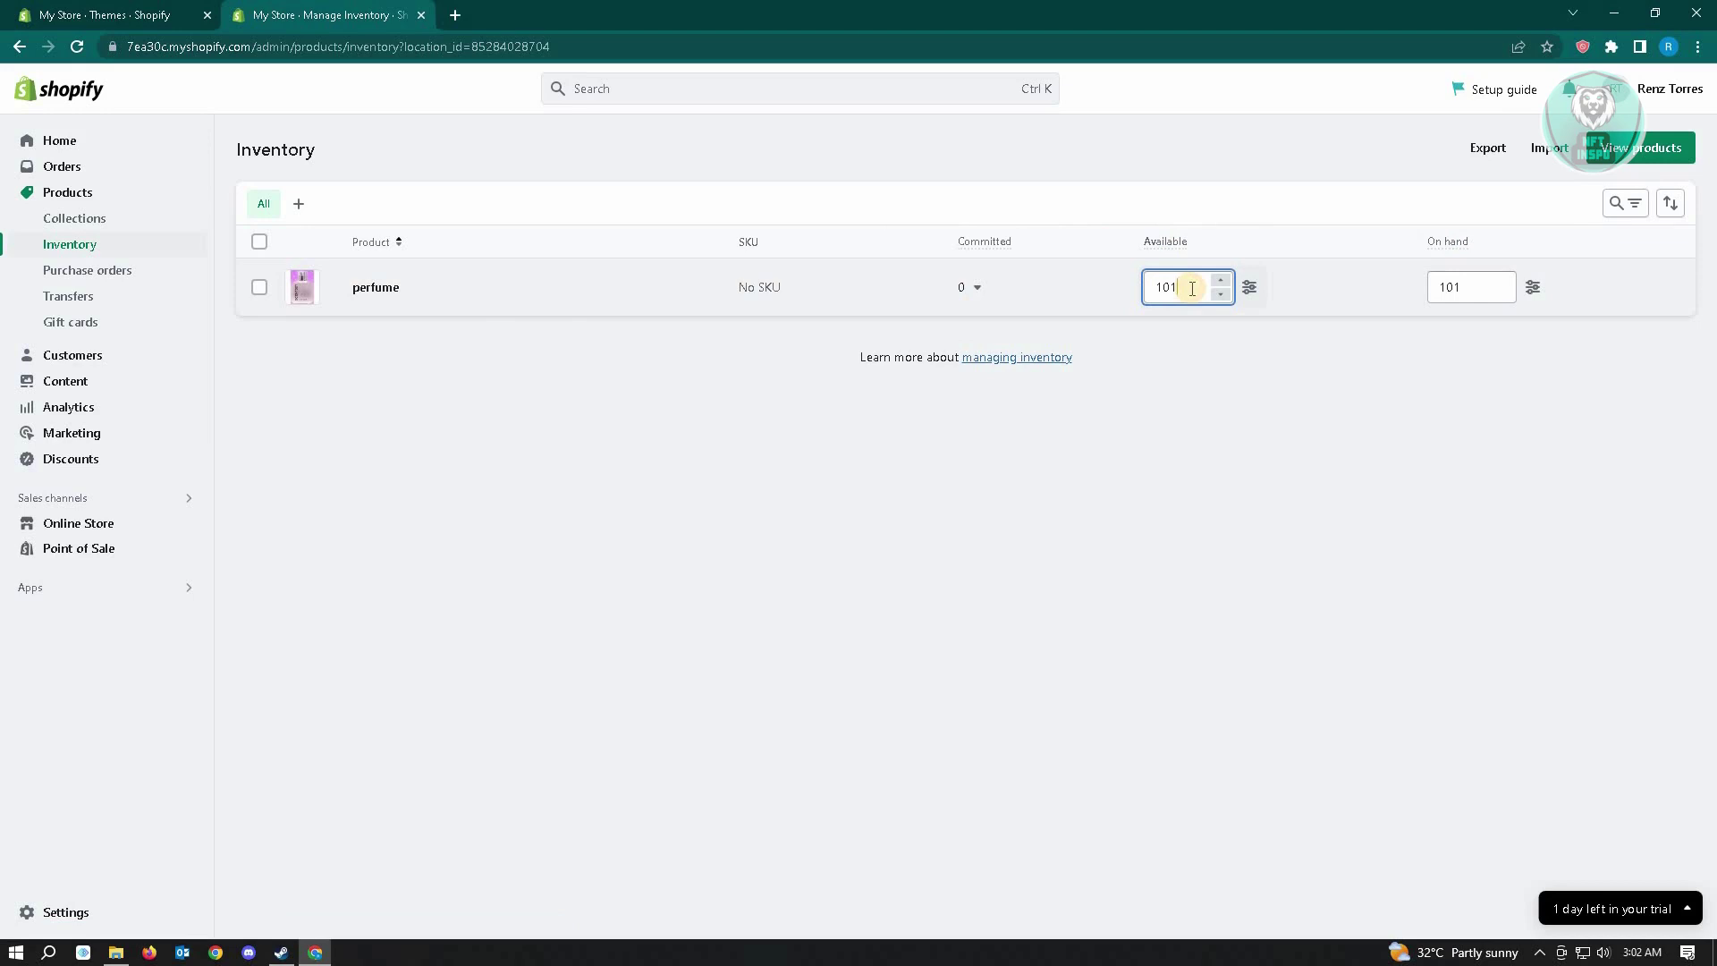
key("BackSpace")
key("BackSpace")
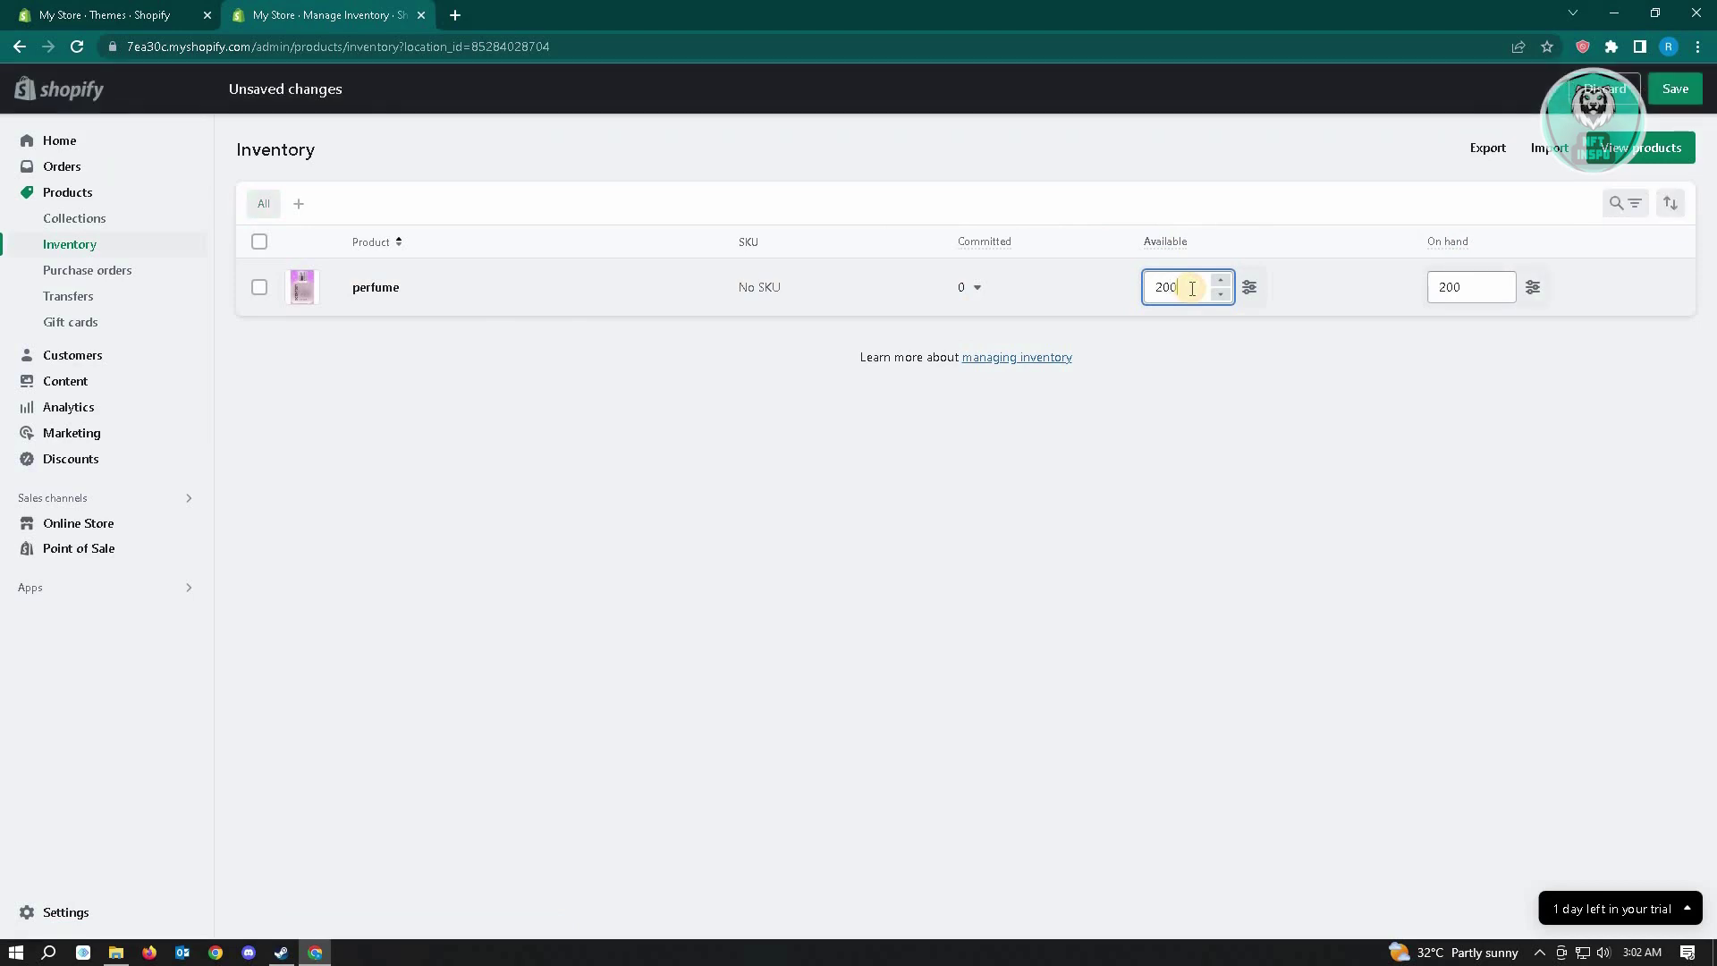
Step: Save the perfume's inventory change to 200 available and on hand
left_click(1674, 94)
left_click(1673, 94)
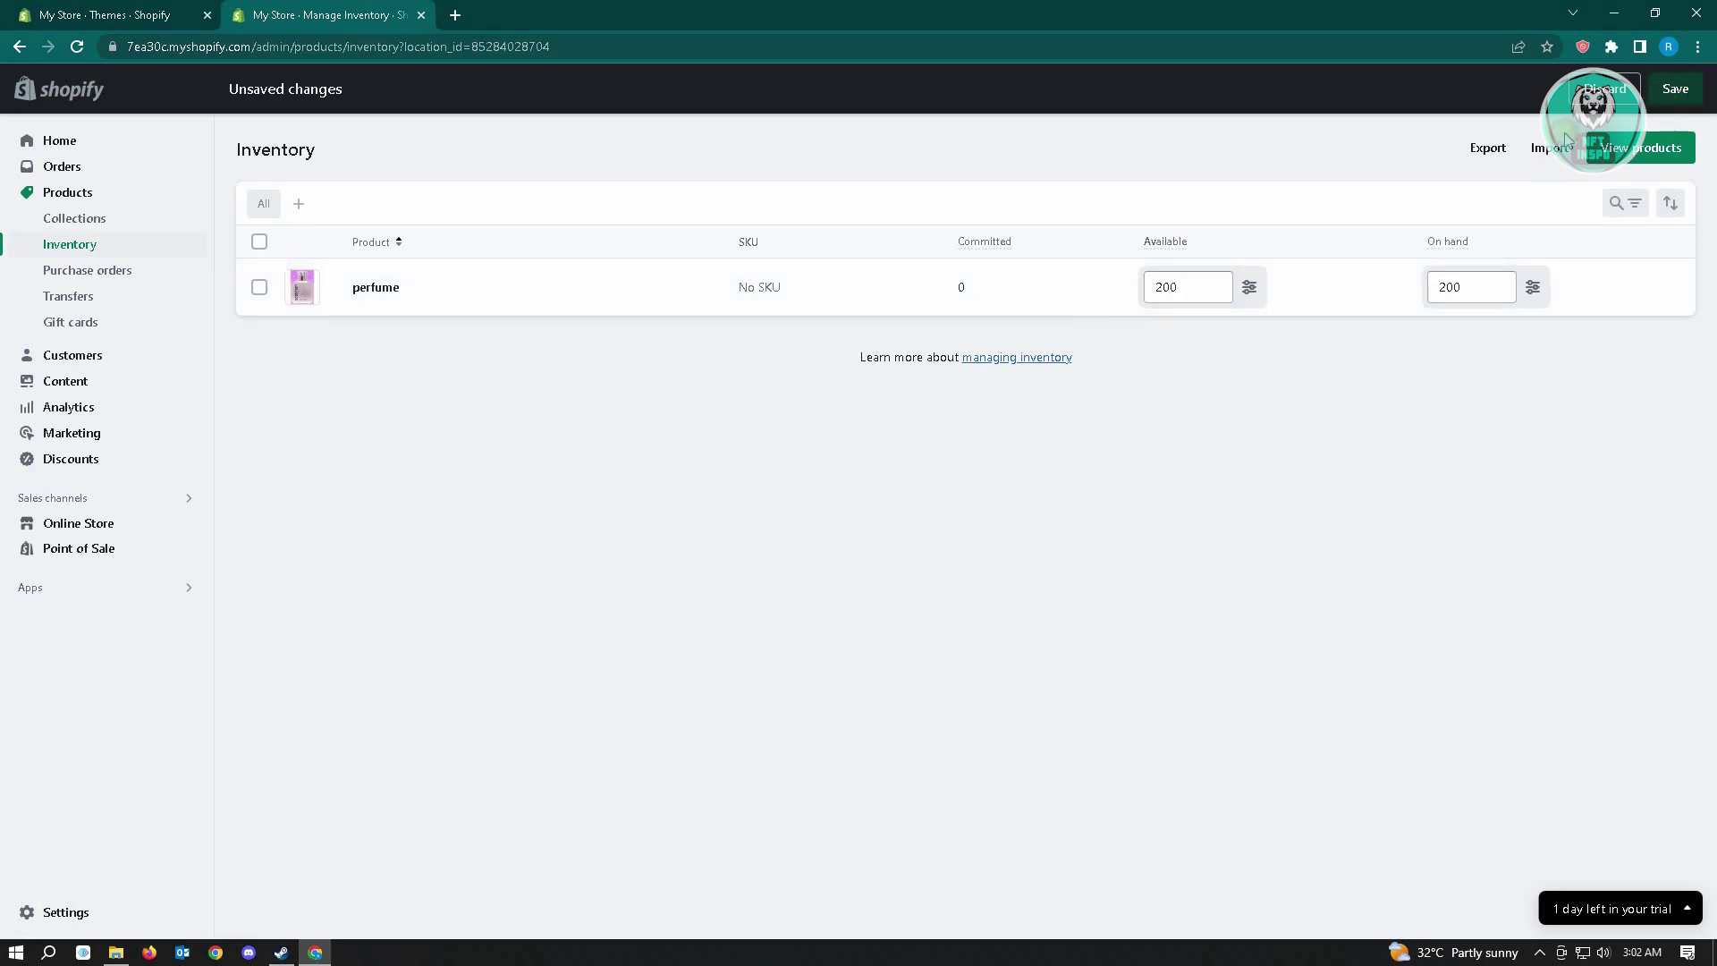